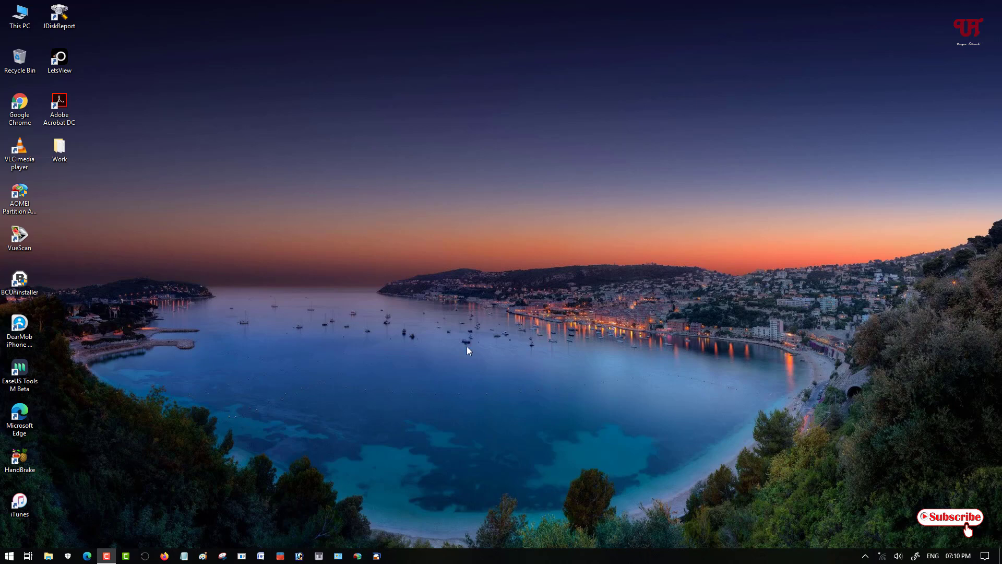
- Open This PC from the desktop and reposition its window
{"action": "double_click", "coordinate": [22, 28]}
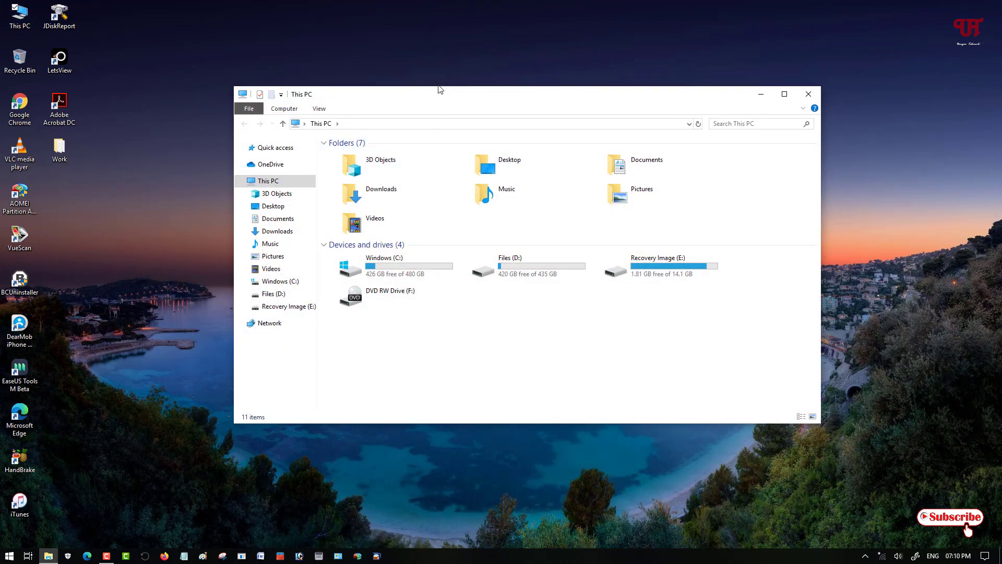
{"action": "left_click_drag", "start_coordinate": [444, 96], "coordinate": [418, 96]}
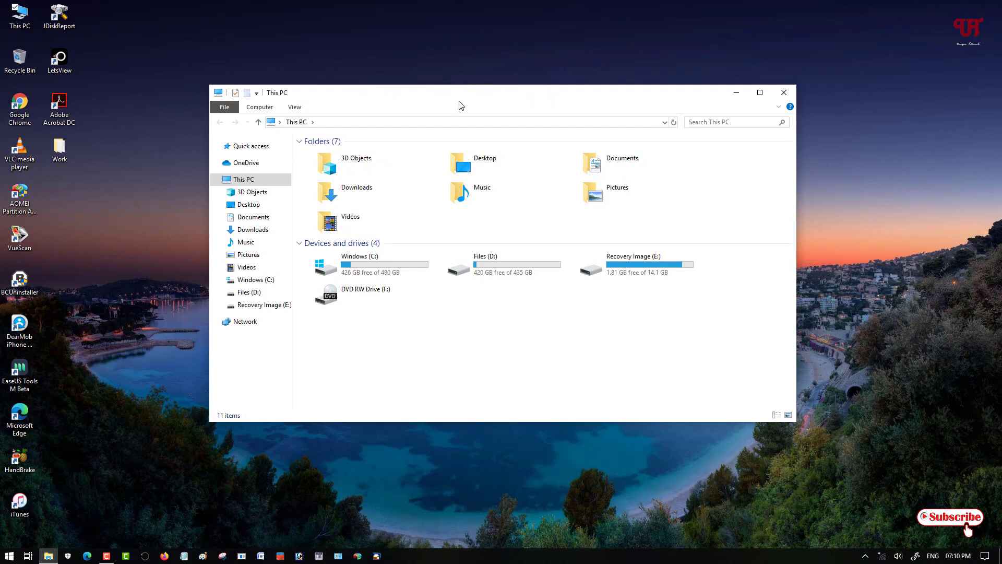
{"action": "left_click_drag", "start_coordinate": [462, 96], "coordinate": [493, 95]}
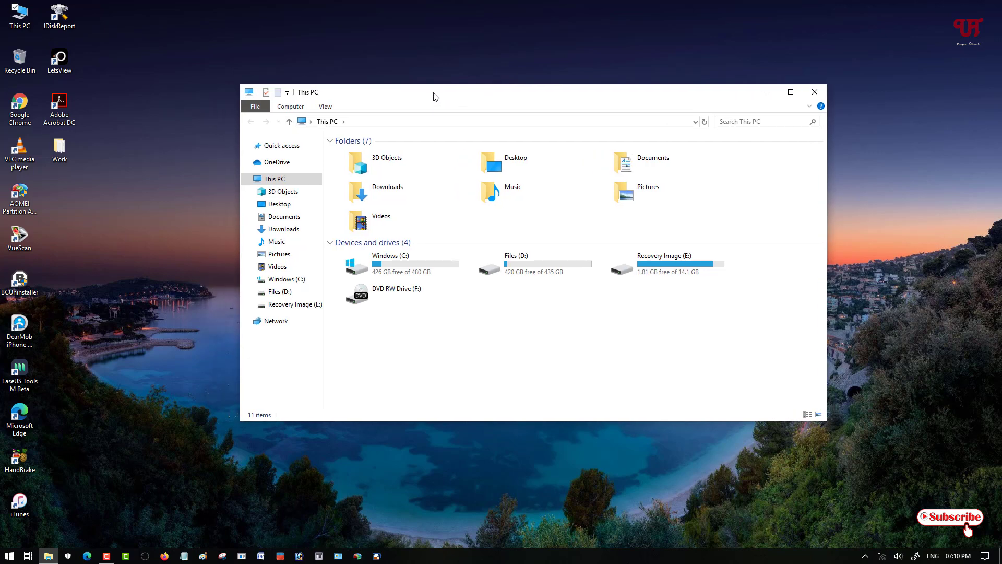
{"action": "left_click_drag", "start_coordinate": [421, 95], "coordinate": [405, 96]}
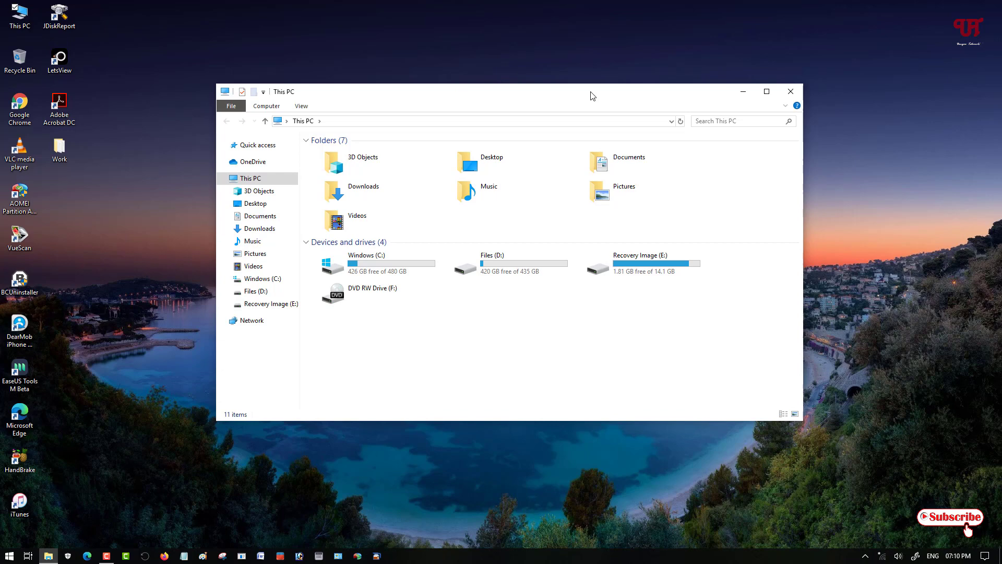
- Close This PC, deselect the desktop icons and bring up the desktop context menu
{"action": "left_click", "coordinate": [791, 93]}
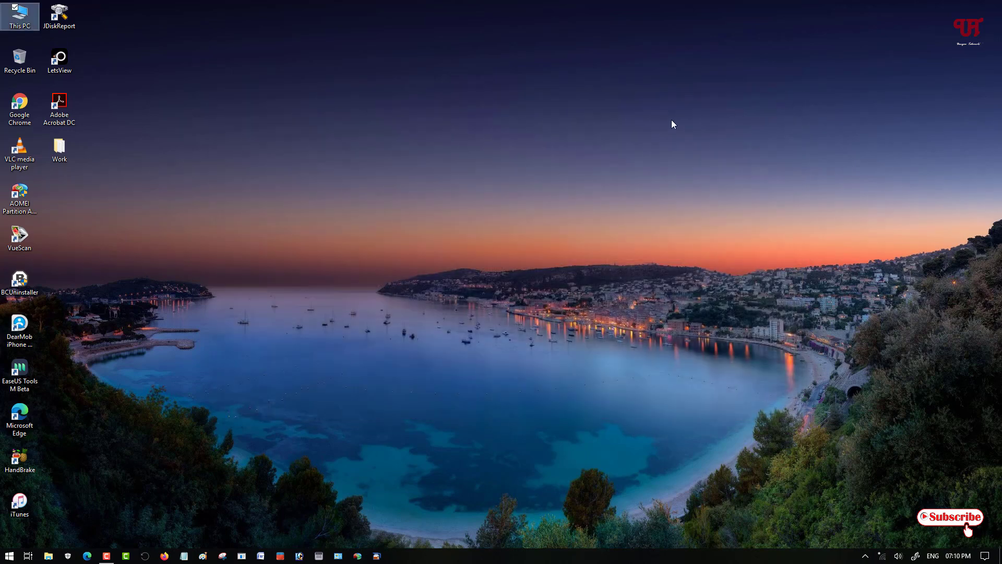
{"action": "left_click", "coordinate": [612, 128]}
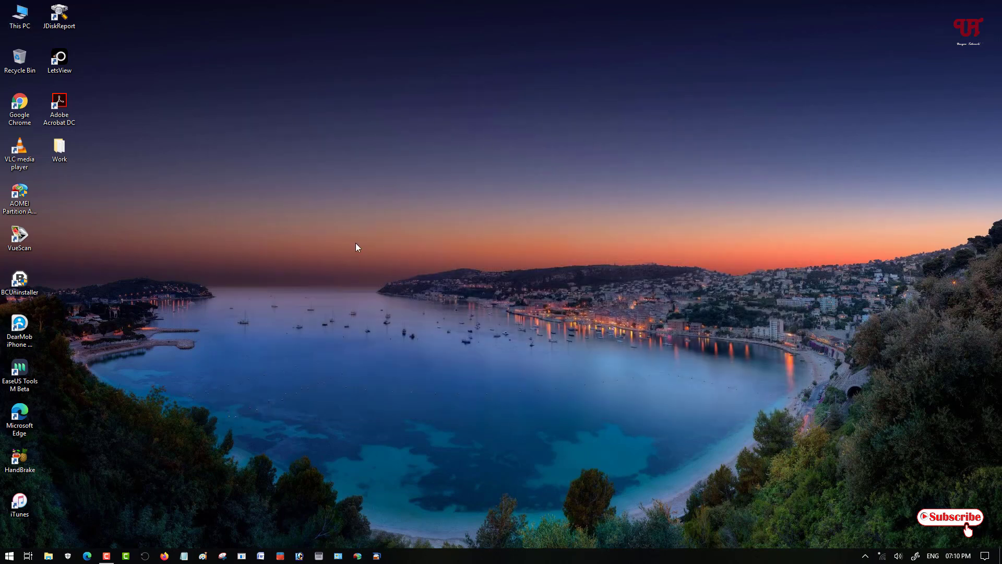
{"action": "right_click", "coordinate": [383, 221]}
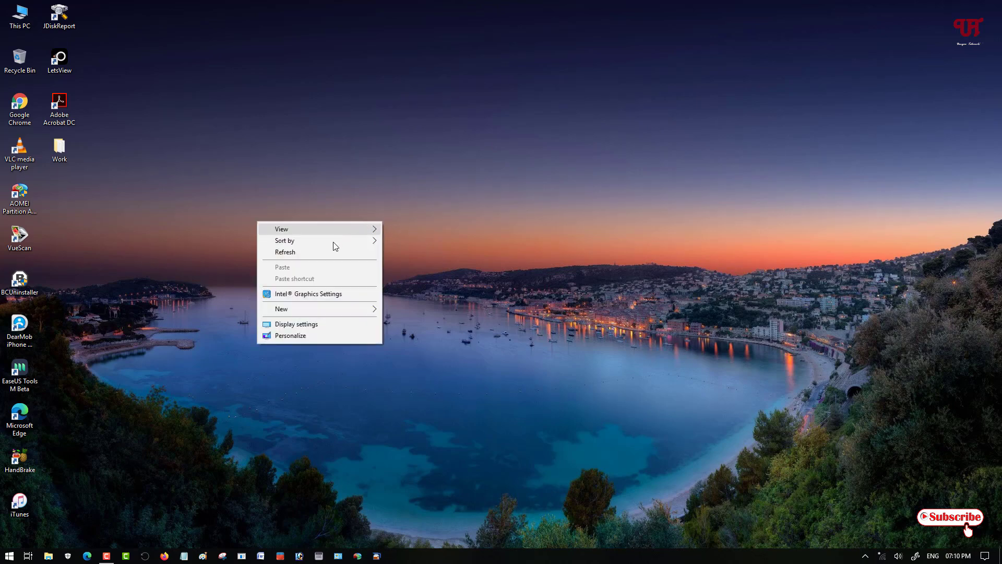
- Open Personalize, centre the Settings window, and scroll the Colors page to More options
{"action": "left_click", "coordinate": [308, 342]}
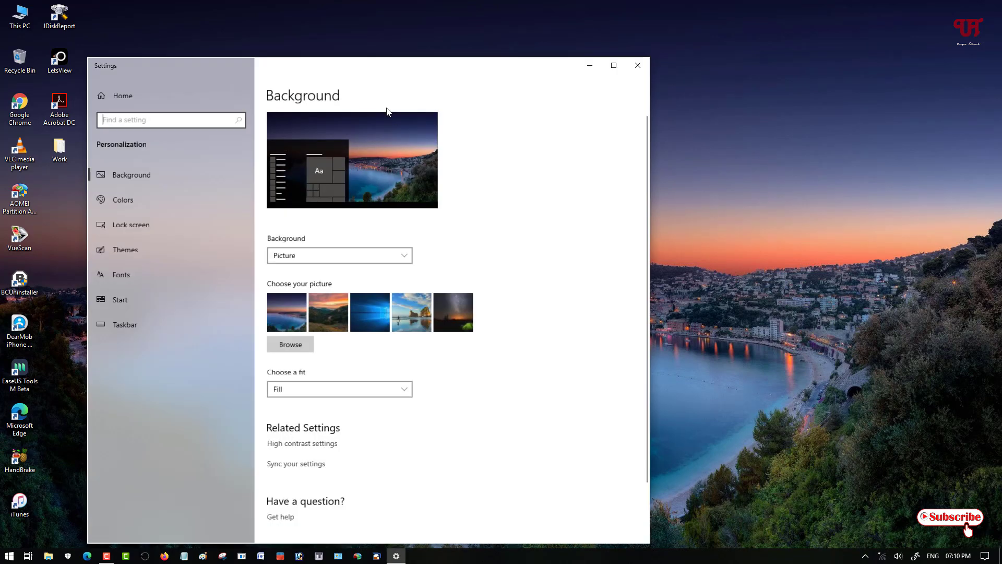
{"action": "left_click_drag", "start_coordinate": [378, 73], "coordinate": [483, 38]}
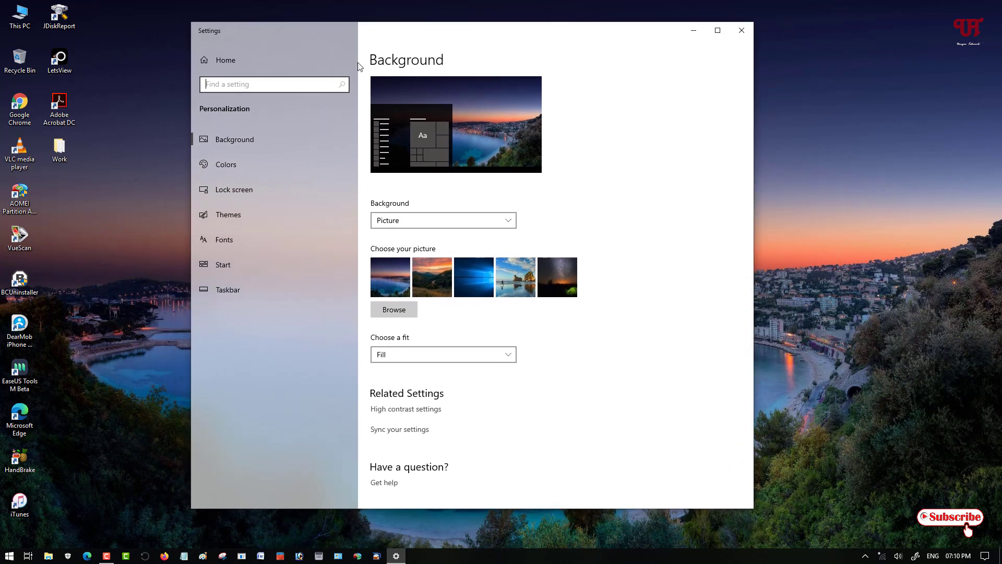
{"action": "left_click", "coordinate": [223, 168]}
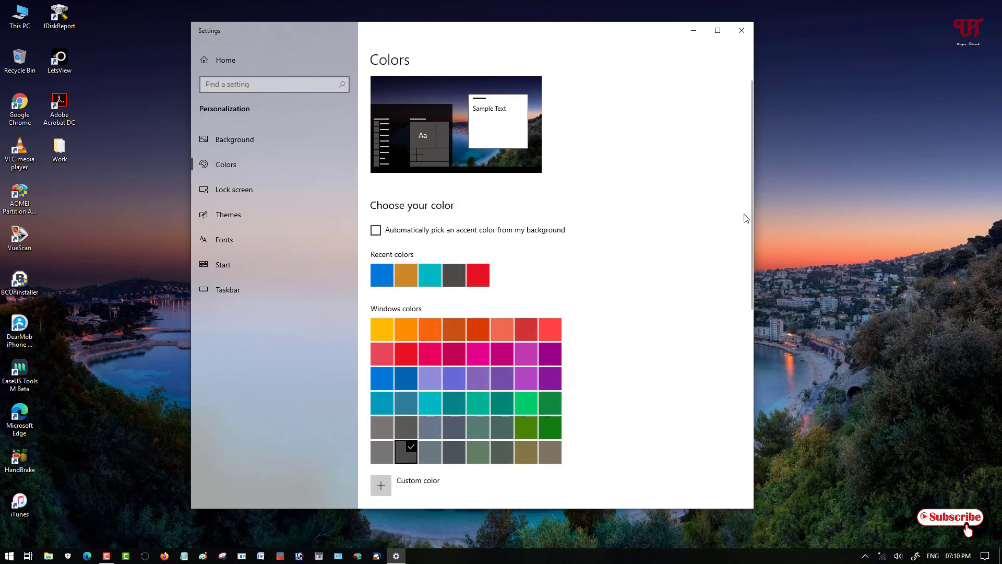
{"action": "left_click_drag", "start_coordinate": [751, 195], "coordinate": [746, 358]}
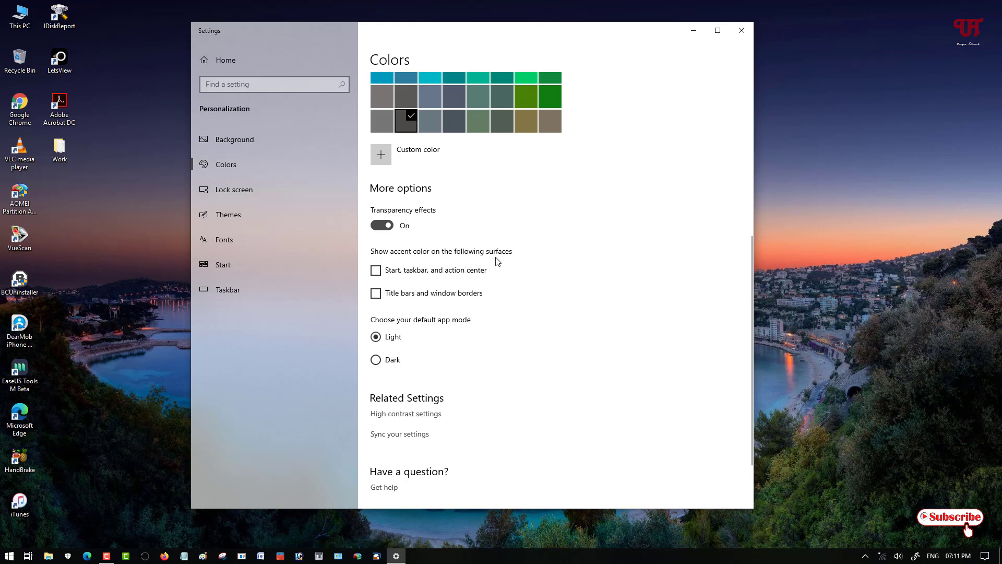
- Tick 'Start, taskbar, and action center' and 'Title bars and window borders', then choose the Storm swatch
{"action": "left_click", "coordinate": [376, 271]}
{"action": "left_click", "coordinate": [376, 293]}
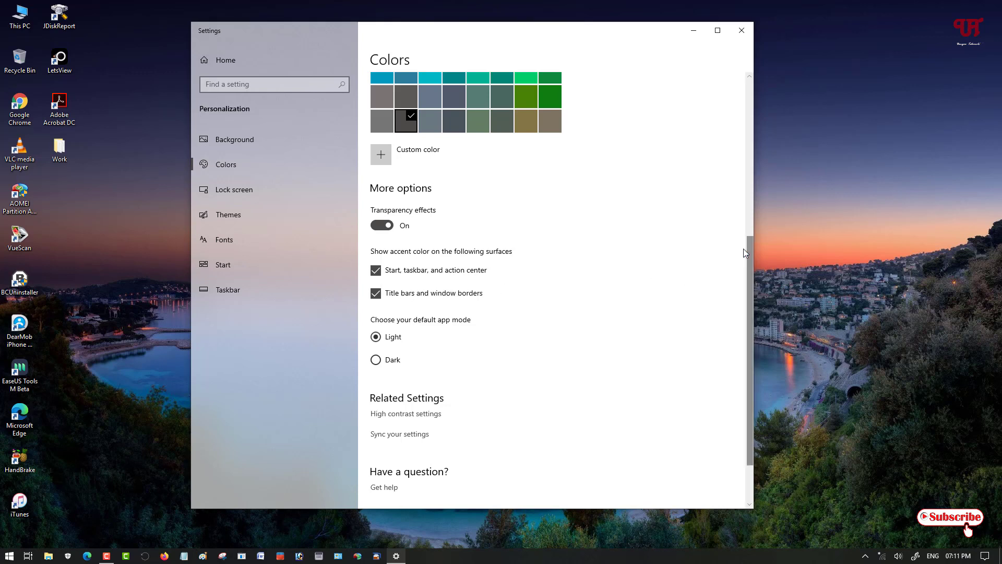
{"action": "left_click_drag", "start_coordinate": [752, 241], "coordinate": [700, 160]}
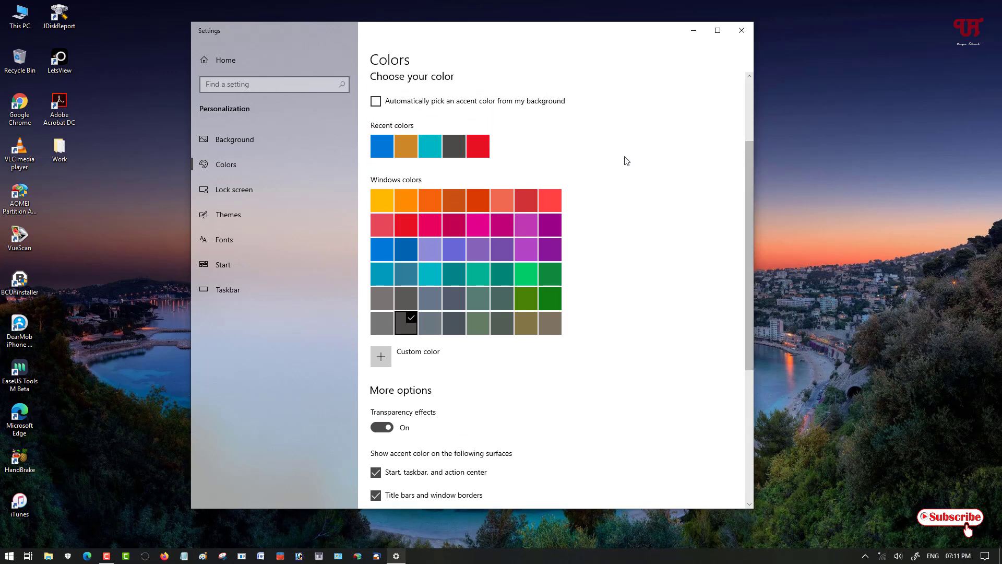
{"action": "left_click", "coordinate": [453, 156]}
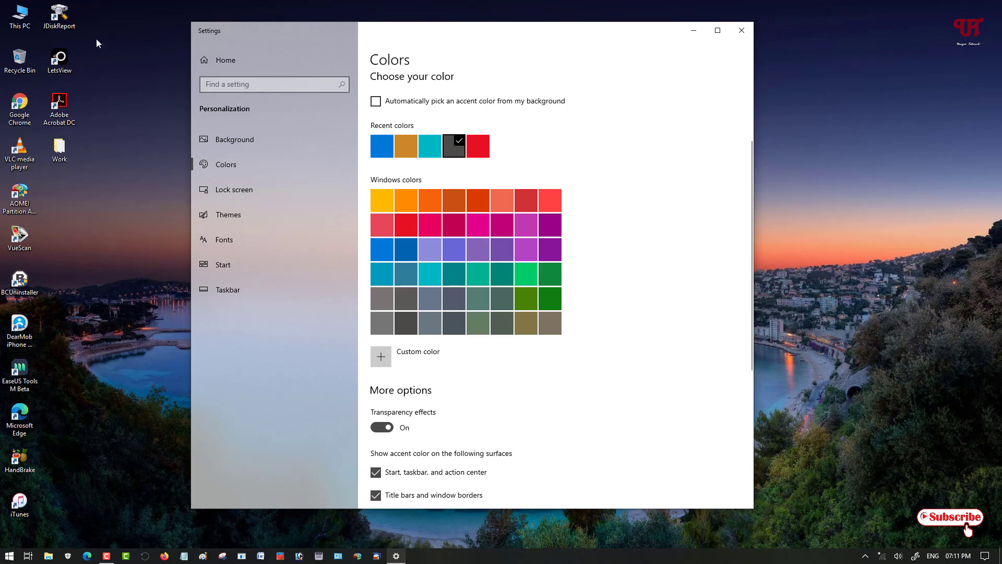
- Open This PC and Recycle Bin side by side with Settings minimized, and switch focus between them
{"action": "double_click", "coordinate": [22, 27]}
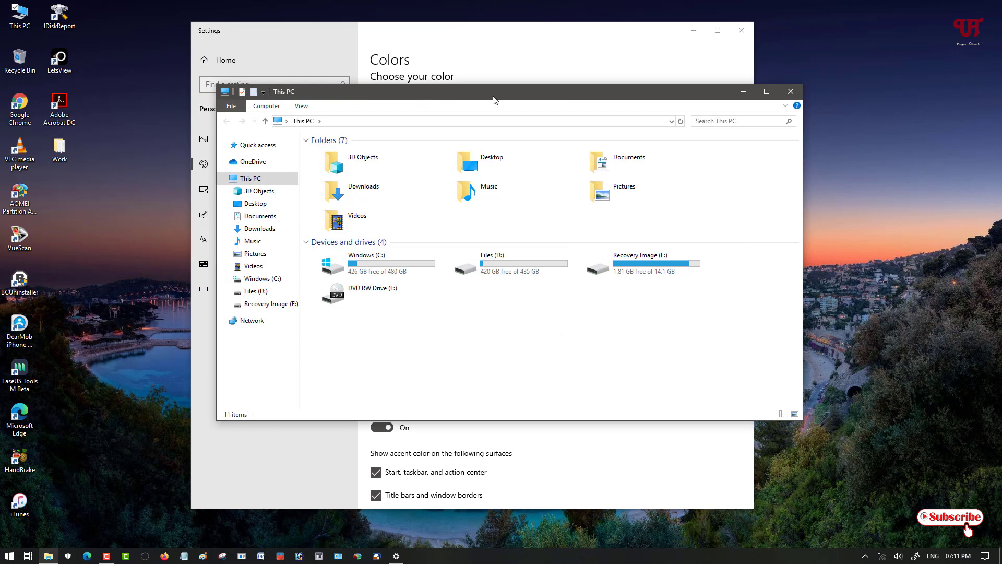
{"action": "left_click", "coordinate": [693, 30]}
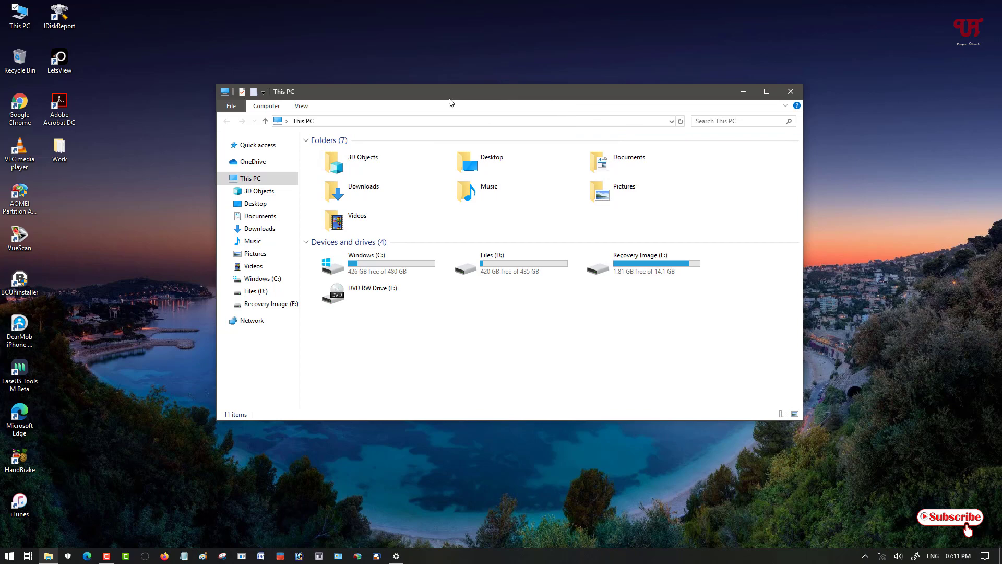
{"action": "double_click", "coordinate": [21, 65]}
{"action": "left_click_drag", "start_coordinate": [478, 109], "coordinate": [592, 128]}
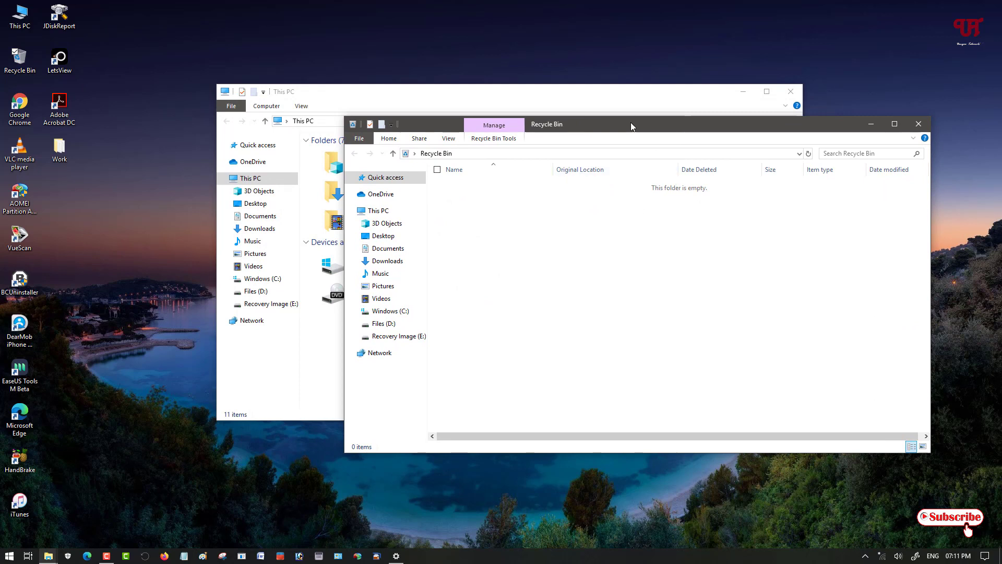
{"action": "left_click", "coordinate": [606, 93]}
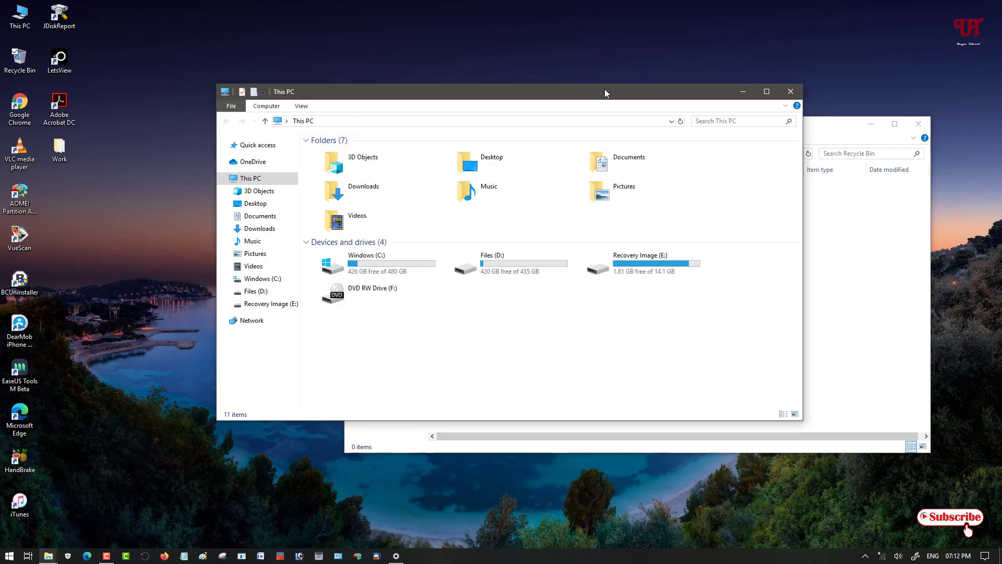
{"action": "left_click", "coordinate": [829, 136]}
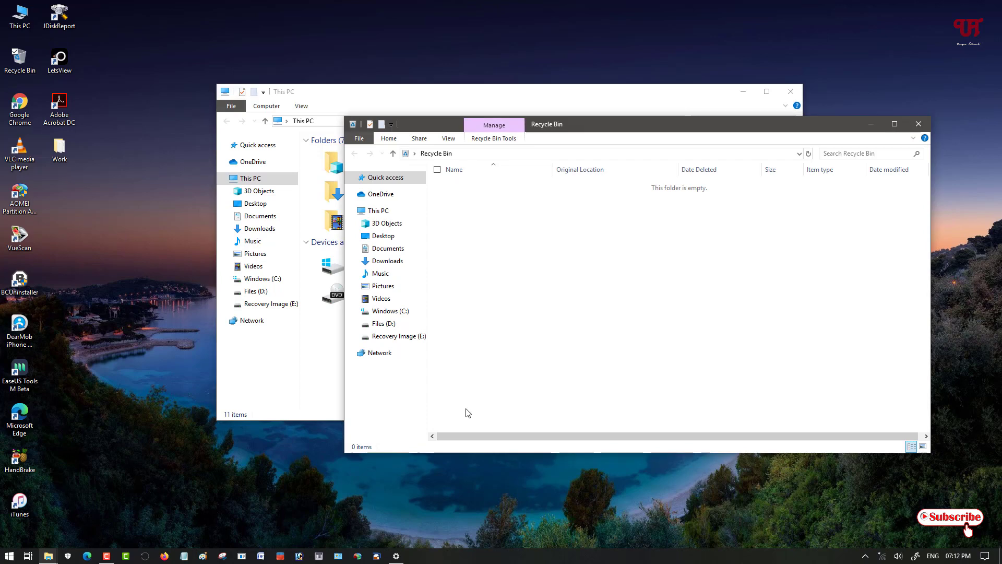
- Pick the green Windows colour, compare the This PC and Recycle Bin title bars, then restore Settings
{"action": "left_click", "coordinate": [397, 555]}
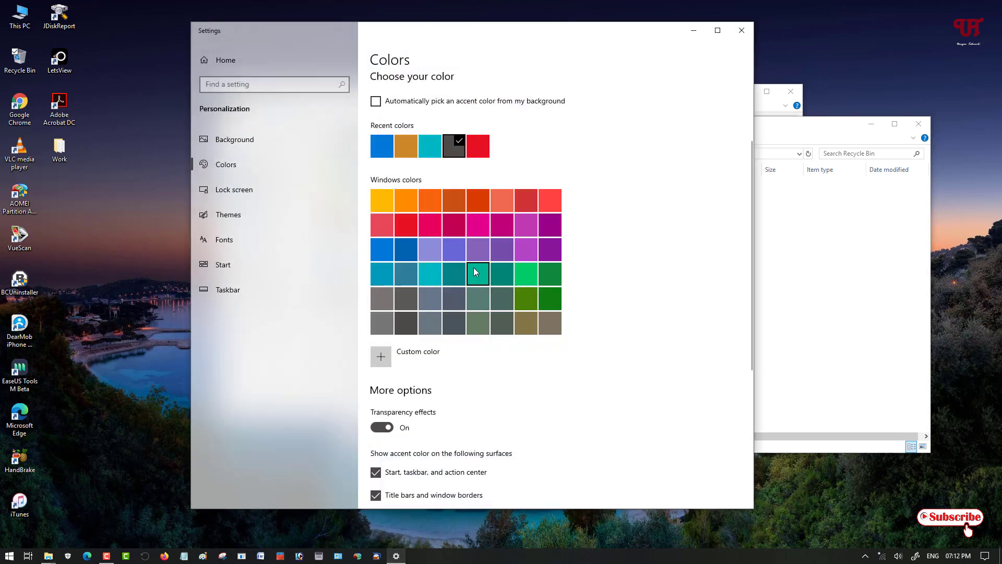
{"action": "left_click", "coordinate": [524, 274]}
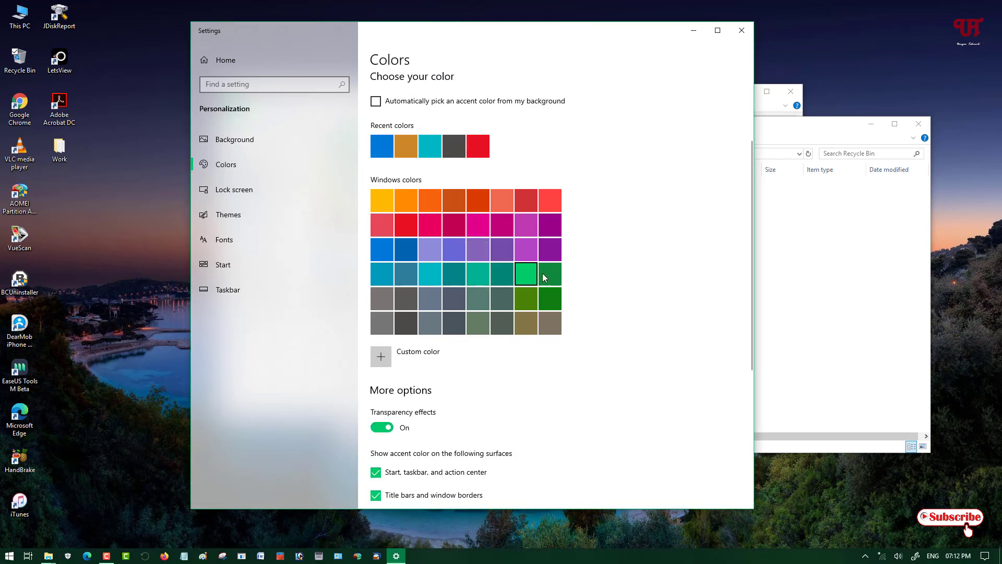
{"action": "left_click", "coordinate": [693, 31]}
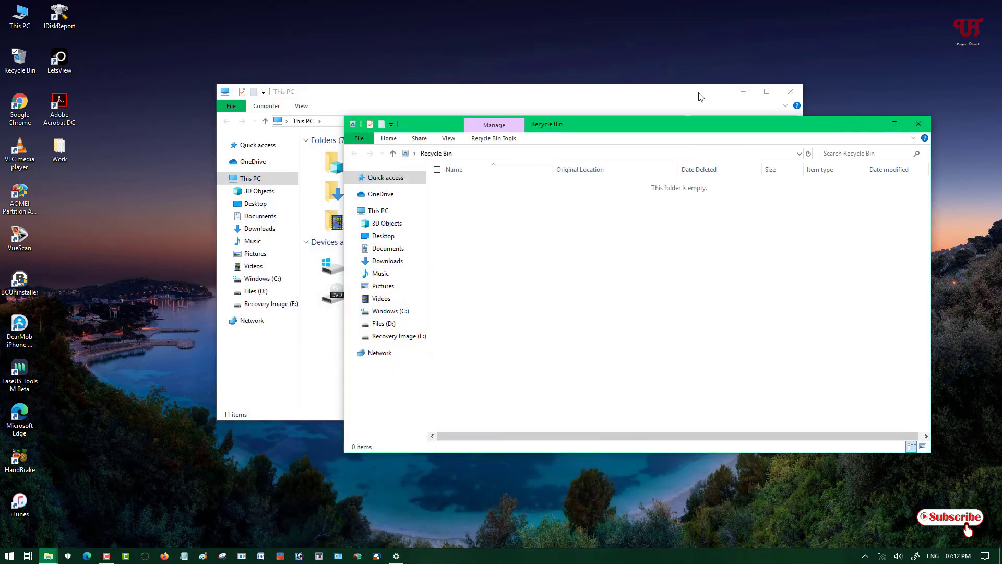
{"action": "left_click", "coordinate": [594, 100]}
{"action": "left_click", "coordinate": [826, 131]}
{"action": "left_click", "coordinate": [395, 558]}
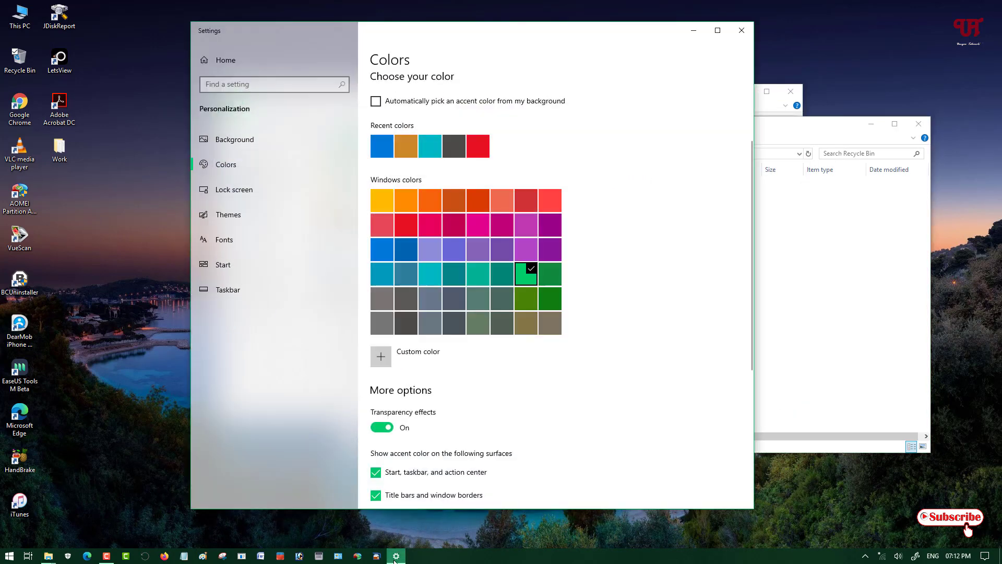
- Minimize Settings, close the Recycle Bin and This PC windows, and deselect the desktop icons
{"action": "left_click", "coordinate": [692, 33]}
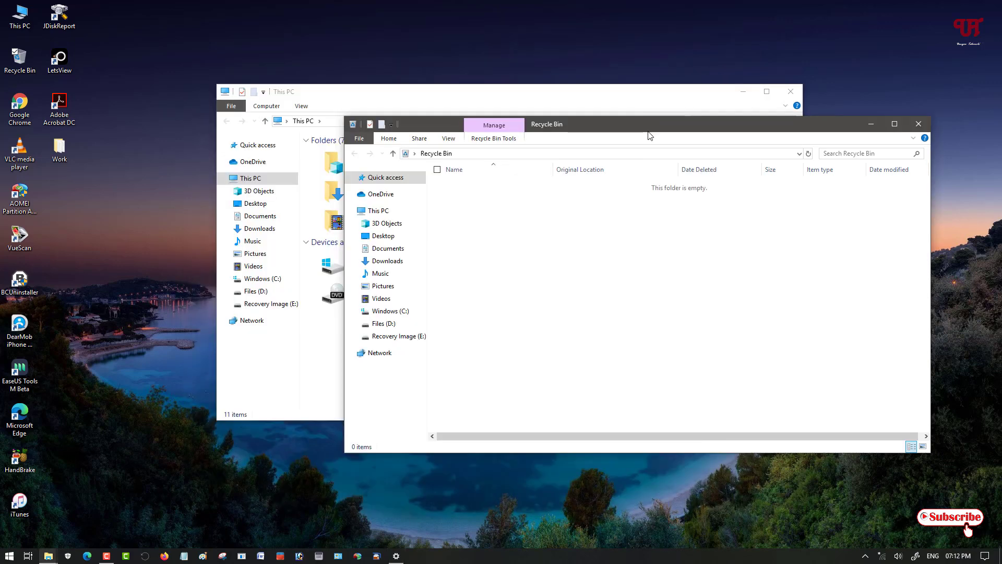
{"action": "left_click_drag", "start_coordinate": [649, 134], "coordinate": [616, 131]}
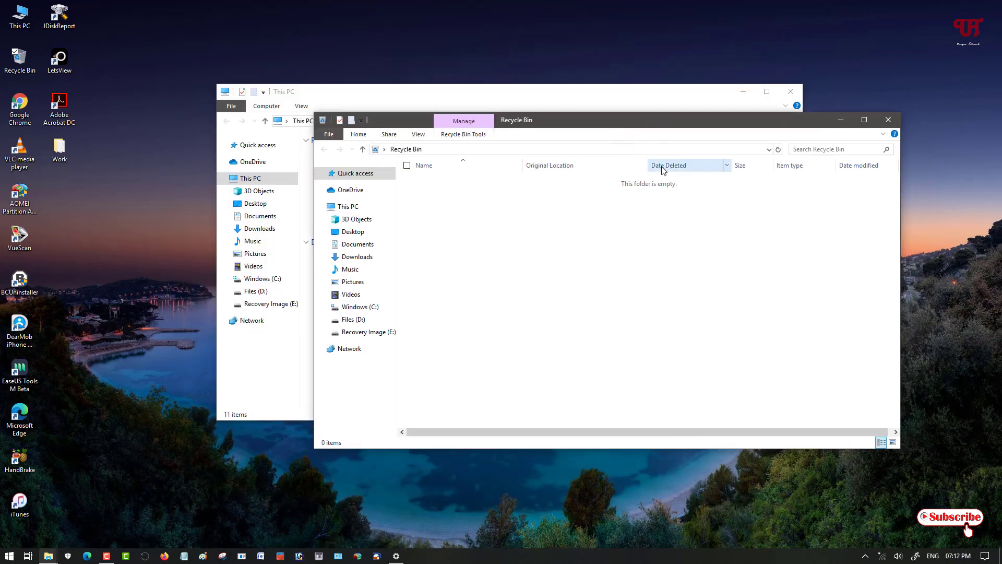
{"action": "left_click", "coordinate": [889, 120]}
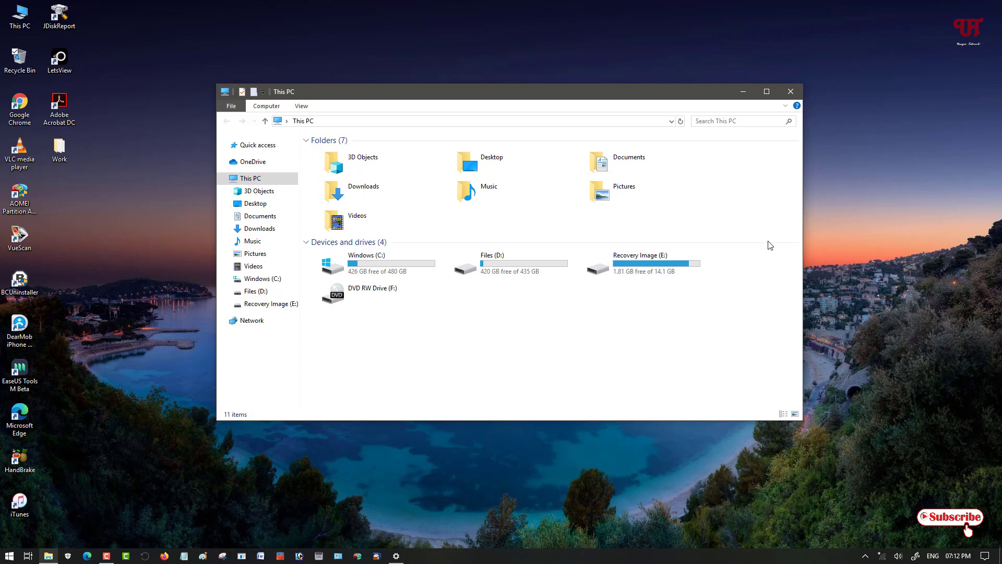
{"action": "left_click", "coordinate": [792, 92]}
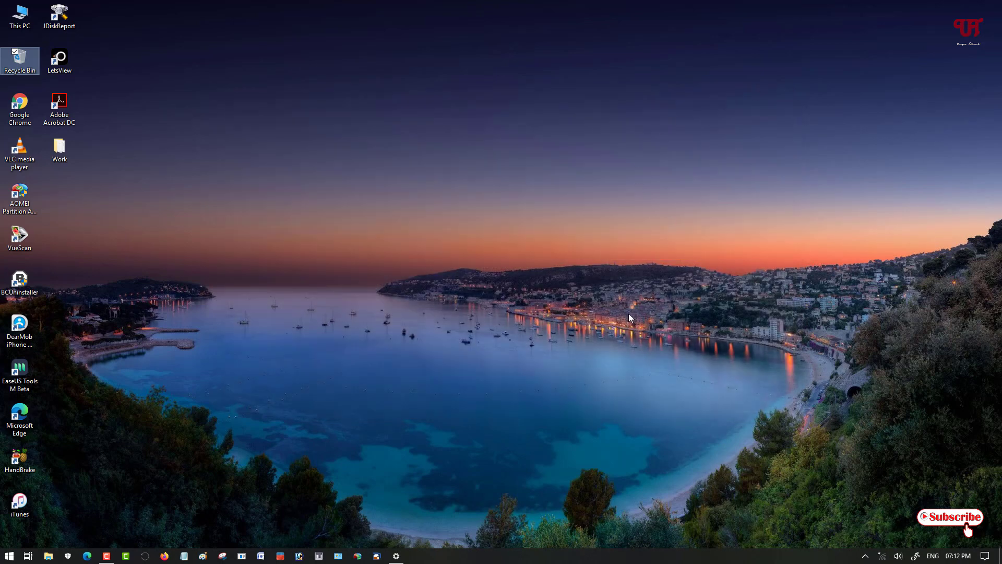
{"action": "left_click", "coordinate": [628, 317]}
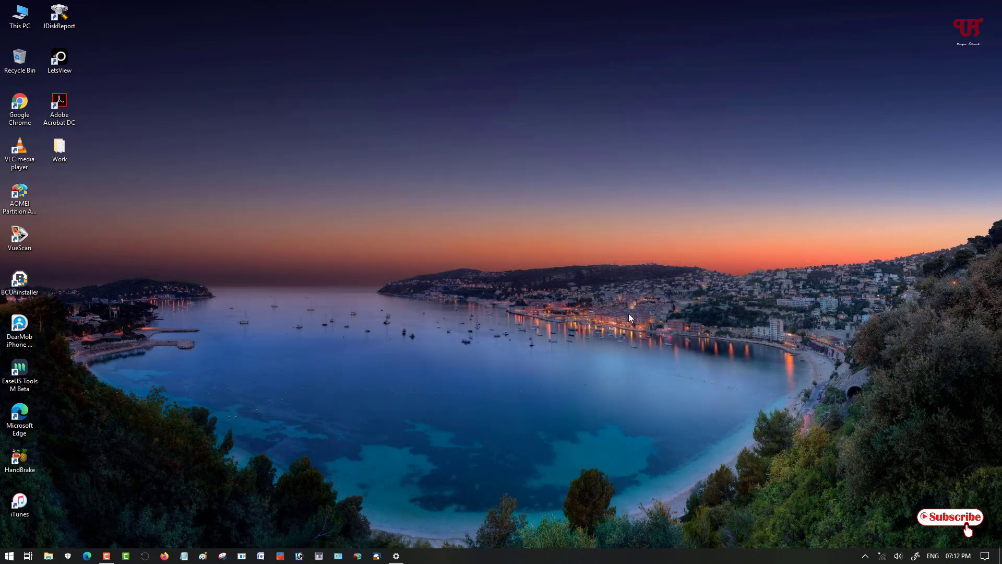